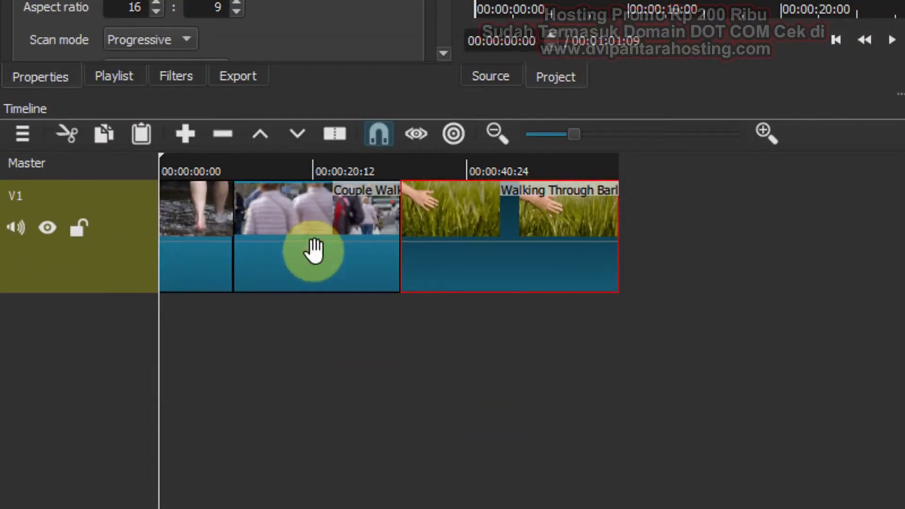
Overlap the second clip onto the first and the third onto the second on track V1 to create transitions between them.
left_click_drag(309, 250, 284, 251)
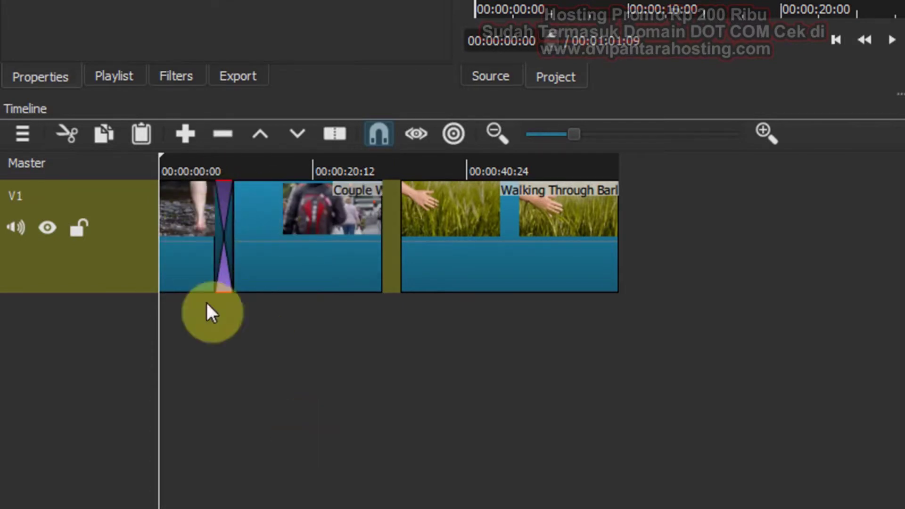
left_click_drag(461, 264, 418, 404)
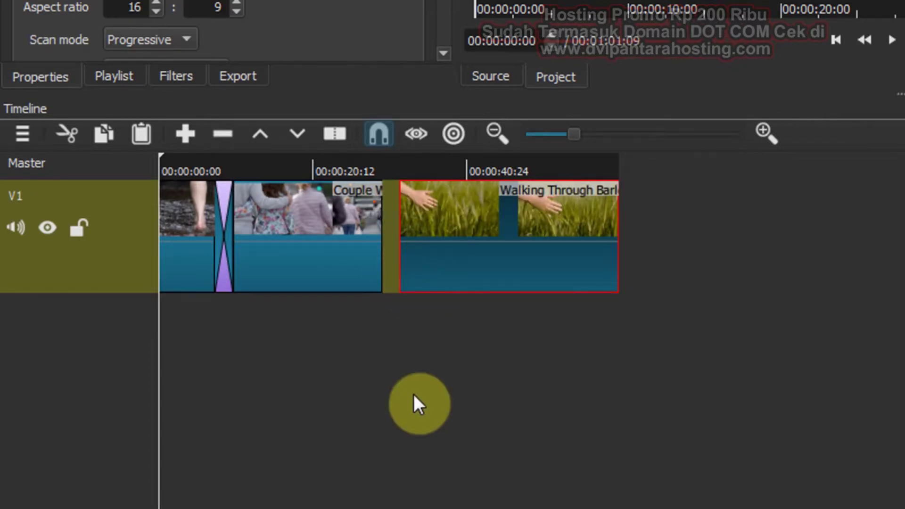
left_click_drag(499, 262, 530, 372)
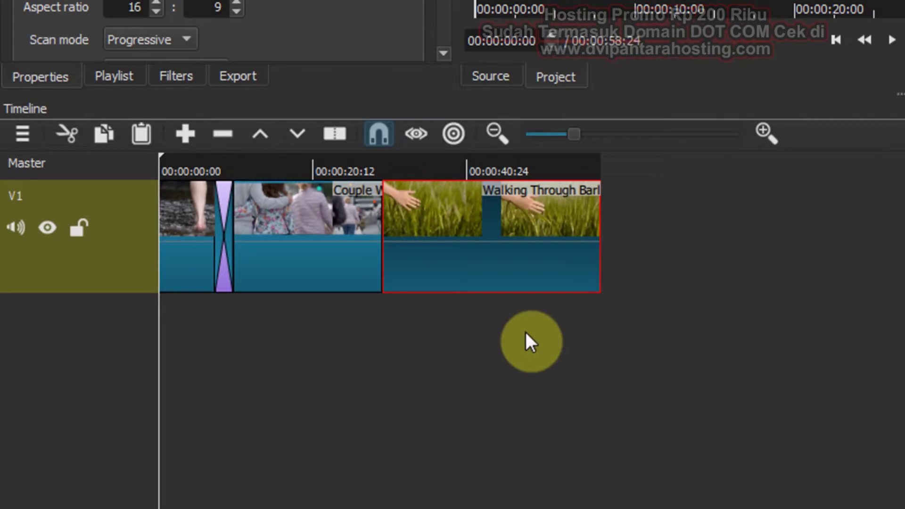
left_click_drag(525, 258, 496, 350)
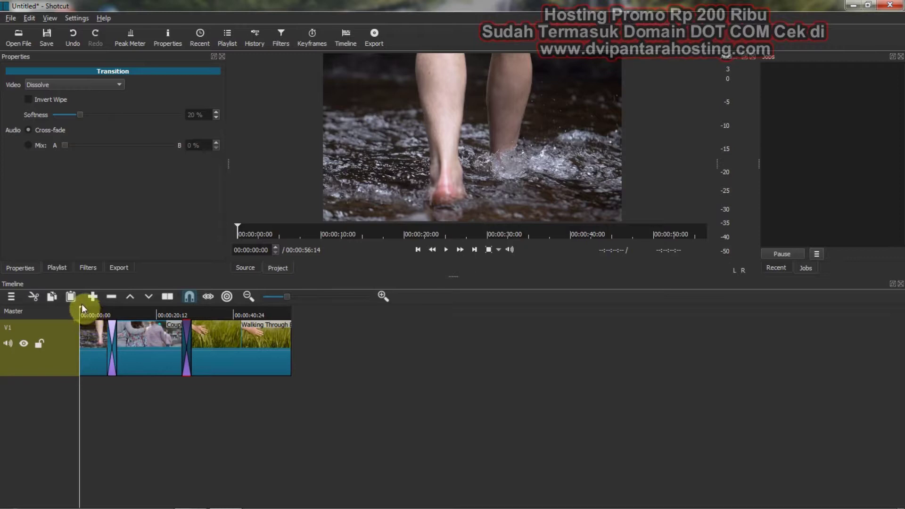
Play back both default dissolve transitions, starting shortly before each overlap between the clips.
left_click_drag(83, 307, 100, 315)
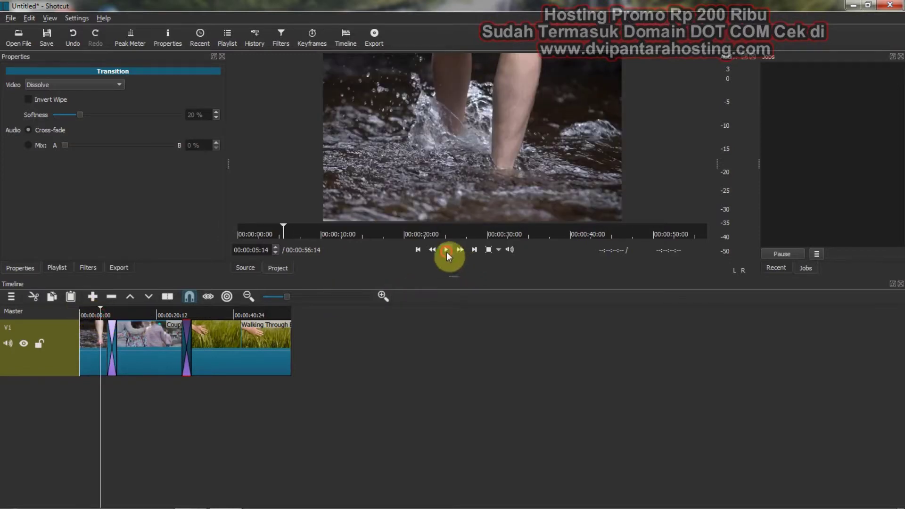
left_click(446, 250)
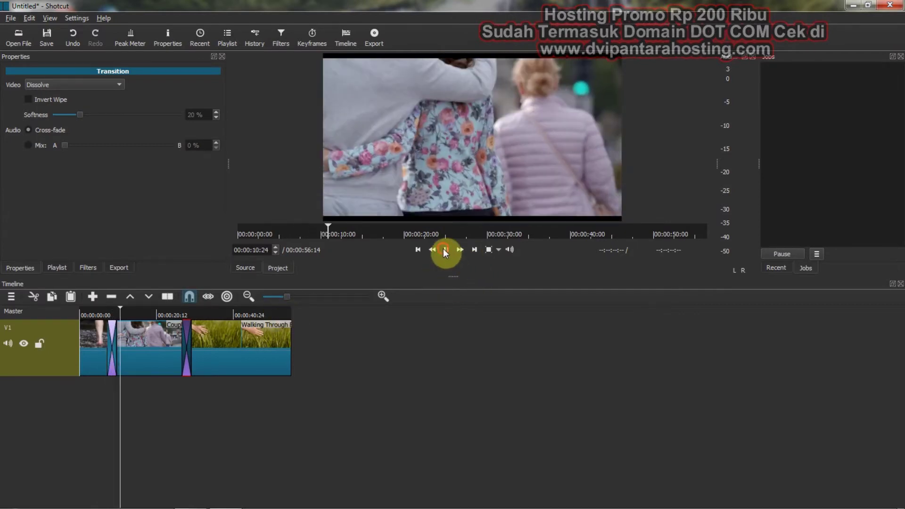
key("space")
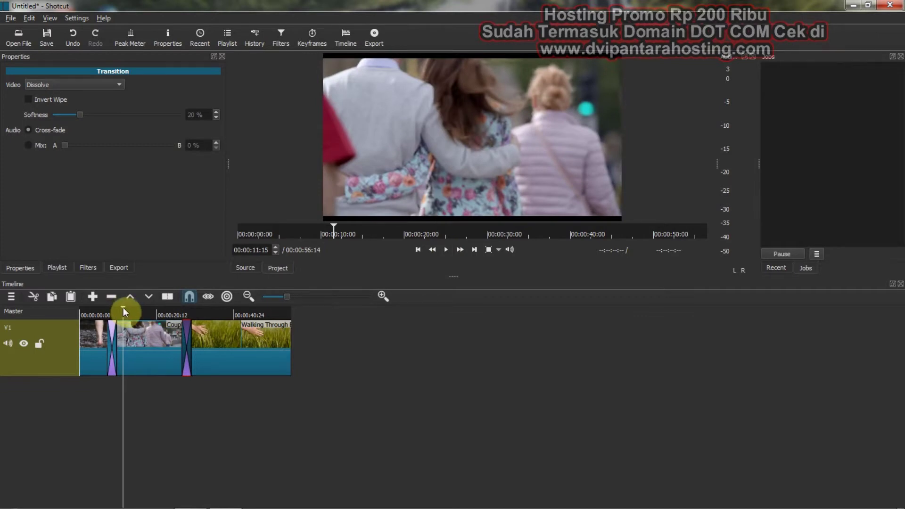
left_click_drag(123, 307, 174, 316)
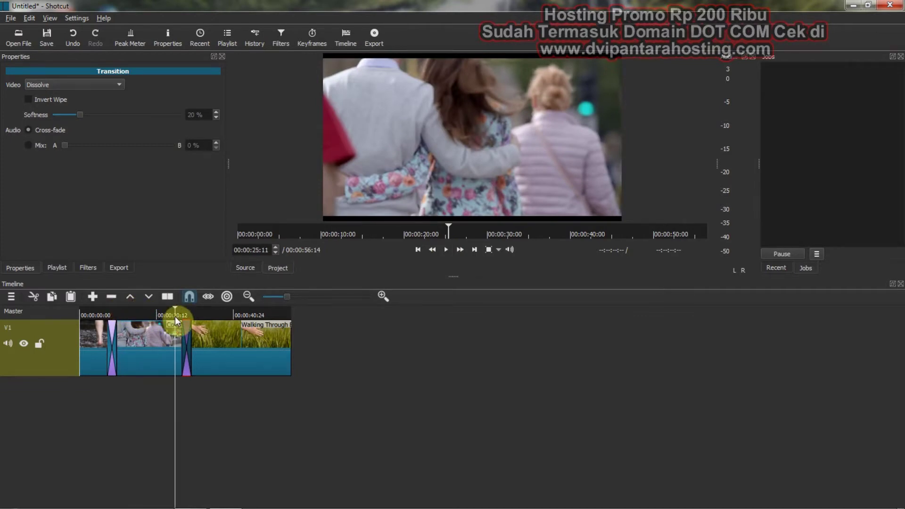
left_click(446, 250)
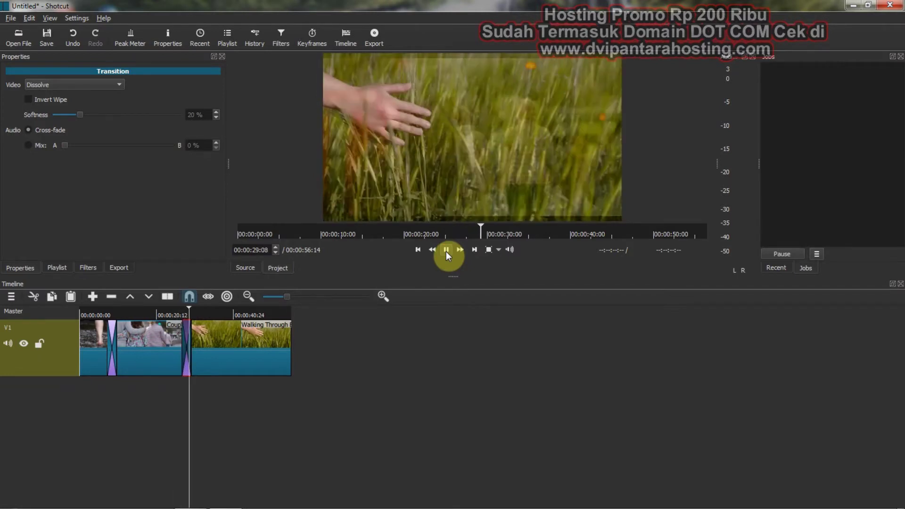
left_click(446, 250)
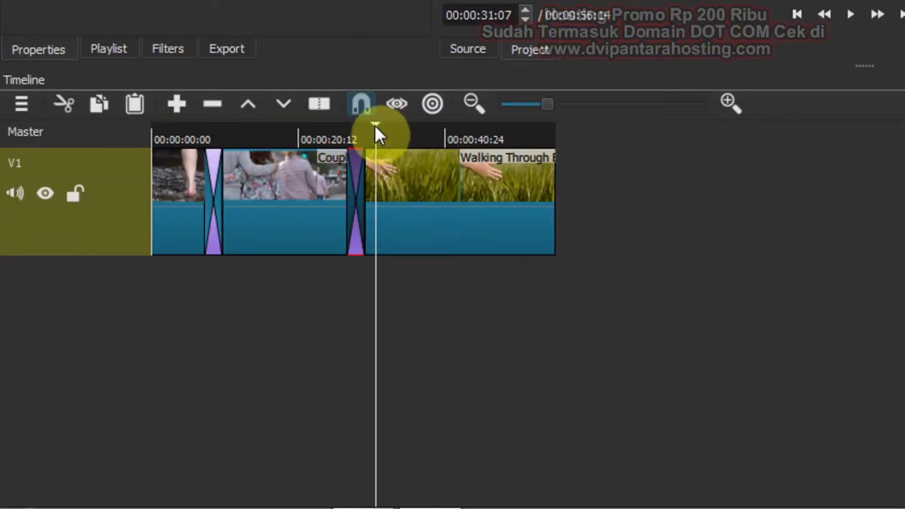
Set the video effect of the transition between the first and second clips to Iris Circle.
left_click_drag(375, 125, 208, 140)
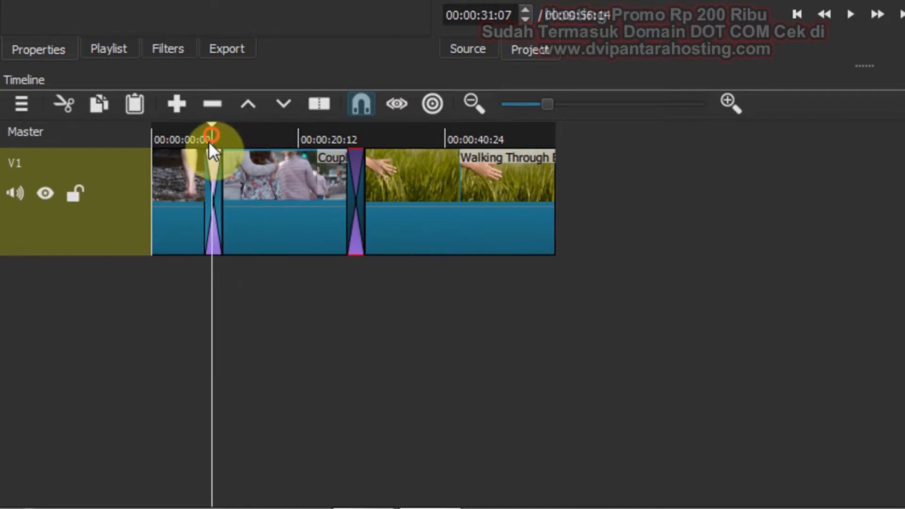
left_click(211, 191)
right_click(211, 194)
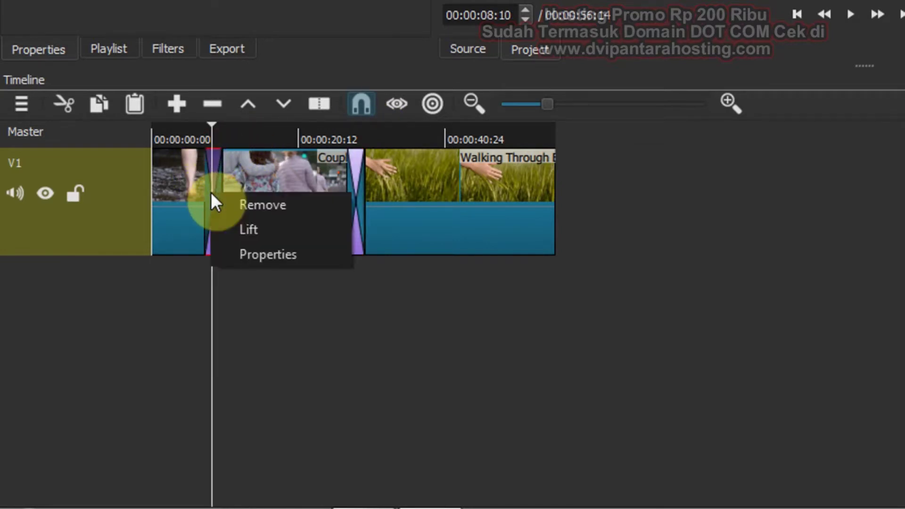
left_click(260, 256)
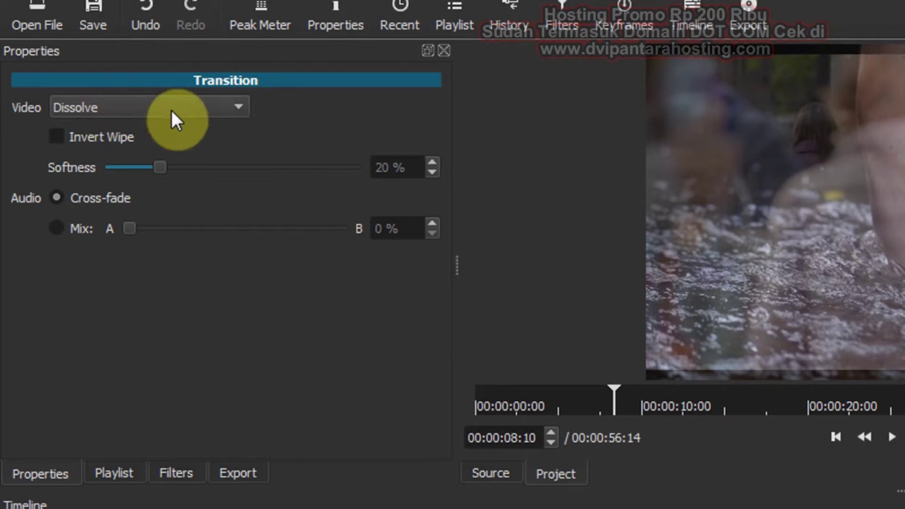
left_click(171, 114)
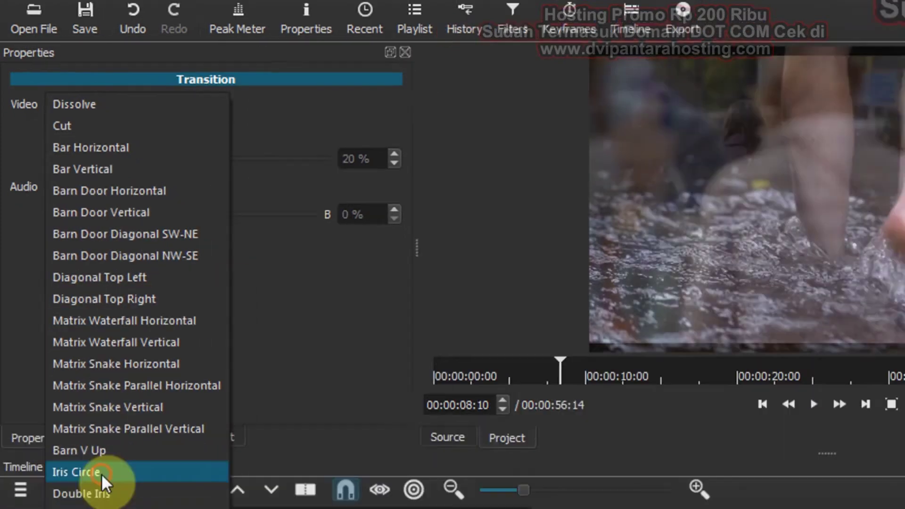
left_click(116, 506)
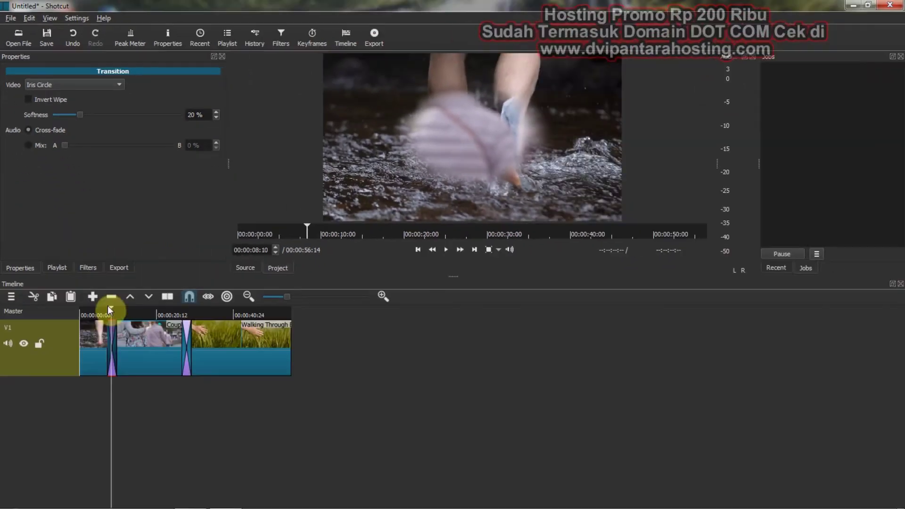
Play back the first transition to check the Iris Circle effect.
left_click_drag(109, 307, 105, 307)
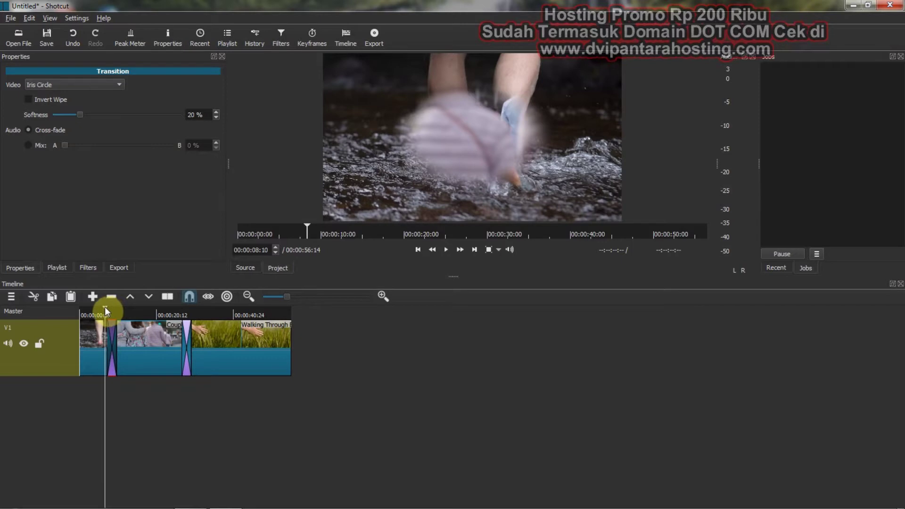
left_click(445, 250)
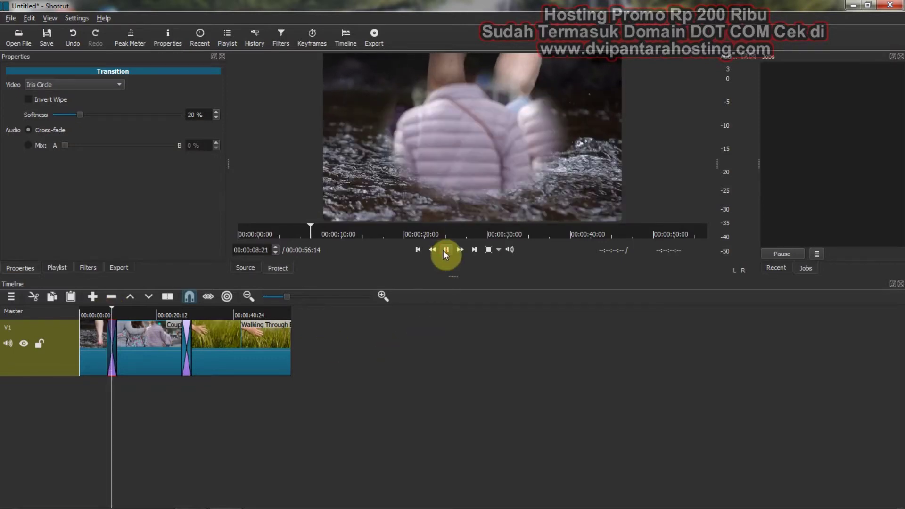
left_click(445, 250)
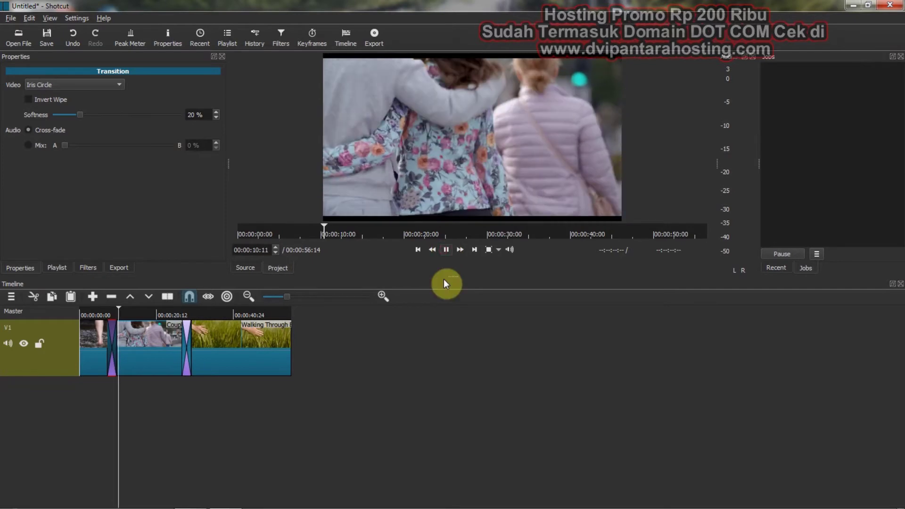
Enlarge the video preview area and replay the first transition from about 5 seconds.
left_click_drag(457, 281, 456, 312)
left_click_drag(120, 346, 100, 343)
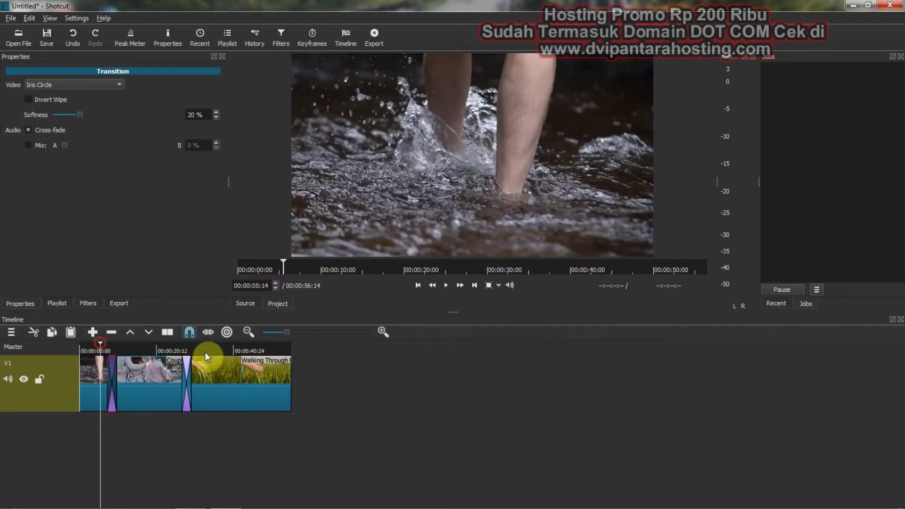
left_click(451, 285)
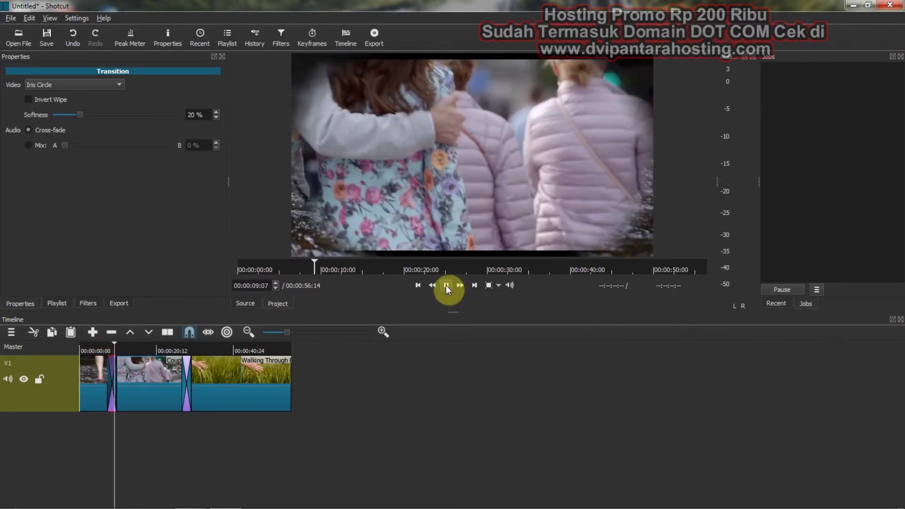
left_click(445, 285)
Play back the dissolve transition between the second and third clips from about 26 seconds.
left_click(188, 386)
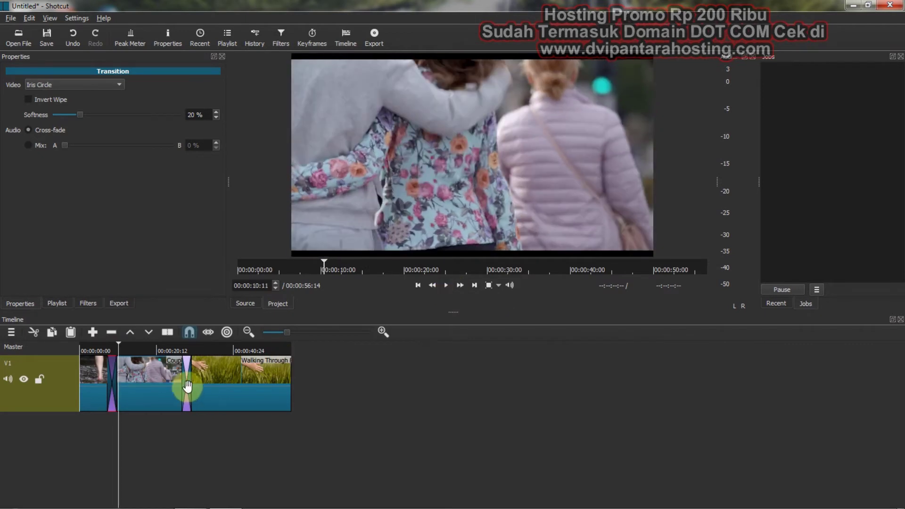
left_click(112, 372)
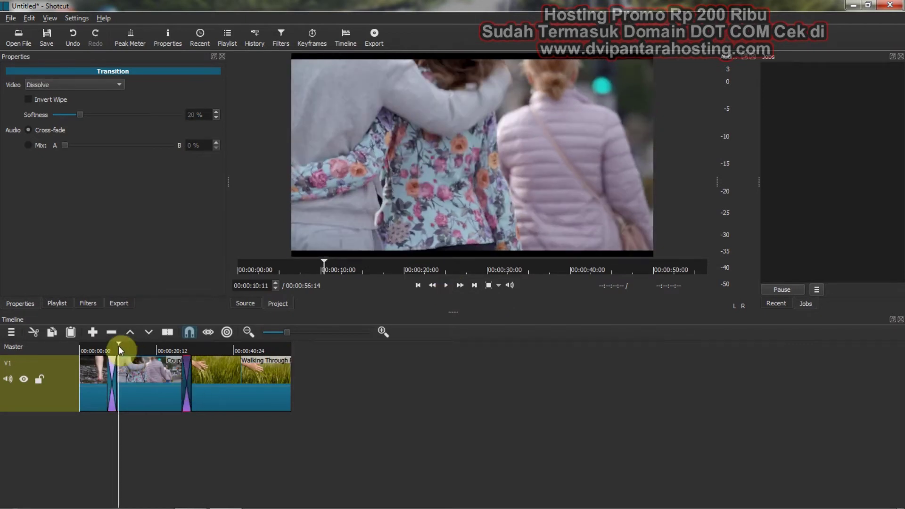
left_click_drag(118, 346, 178, 352)
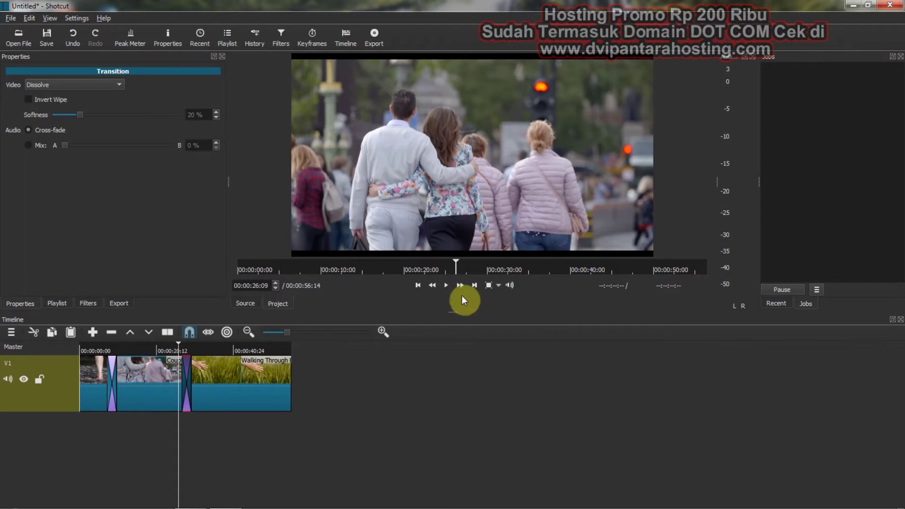
left_click(445, 286)
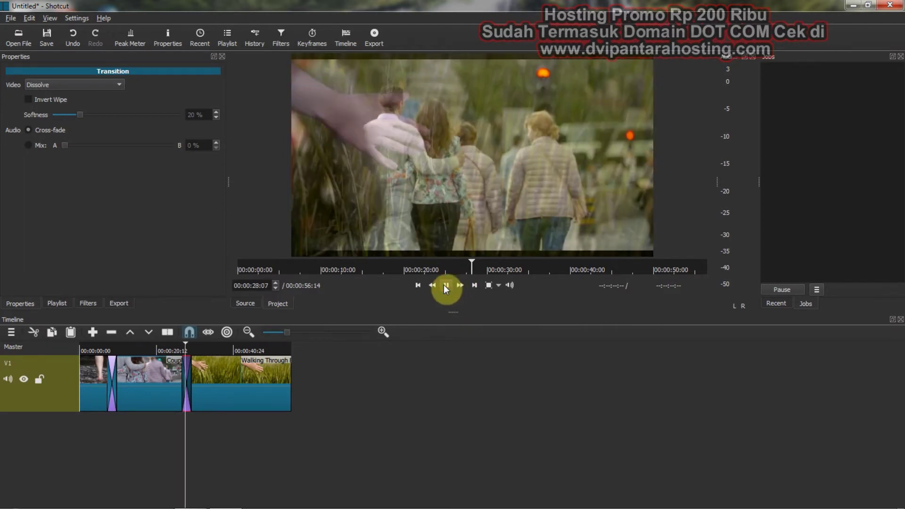
left_click(444, 285)
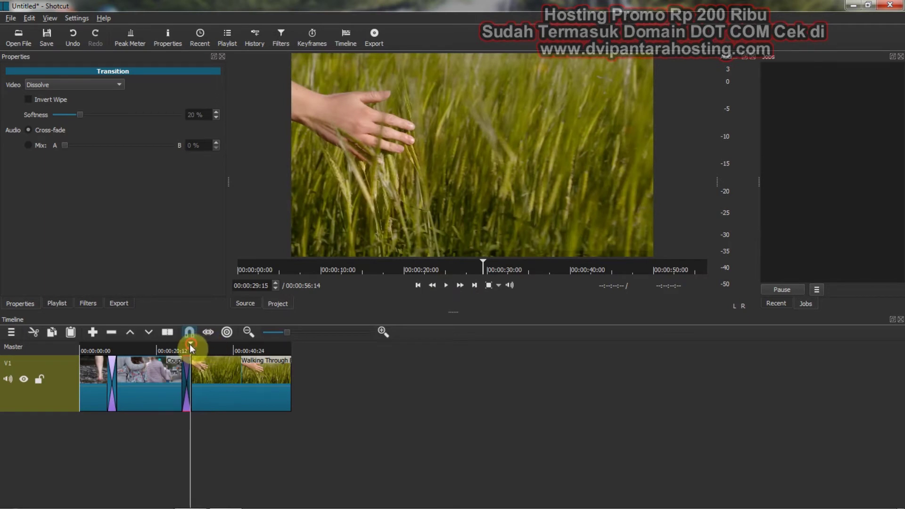
Set the video effect of the transition between the second and third clips to Barn V Up.
left_click(185, 343)
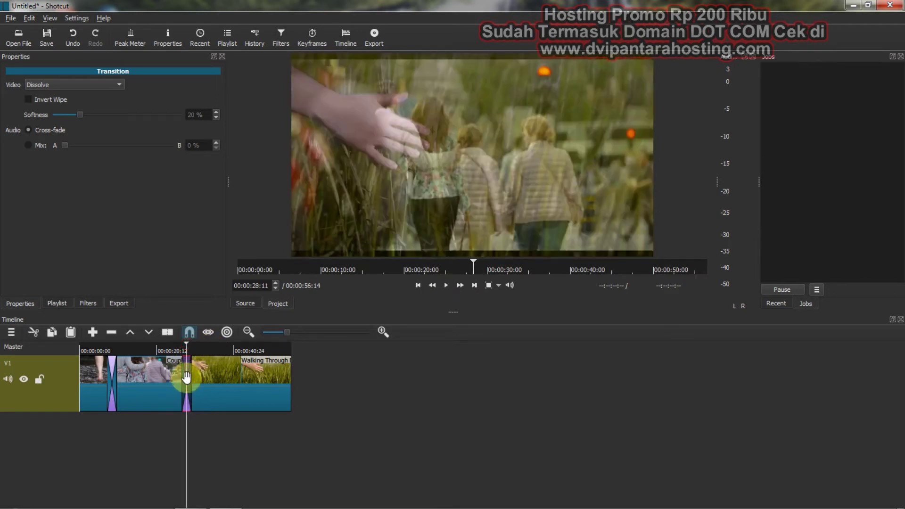
right_click(186, 382)
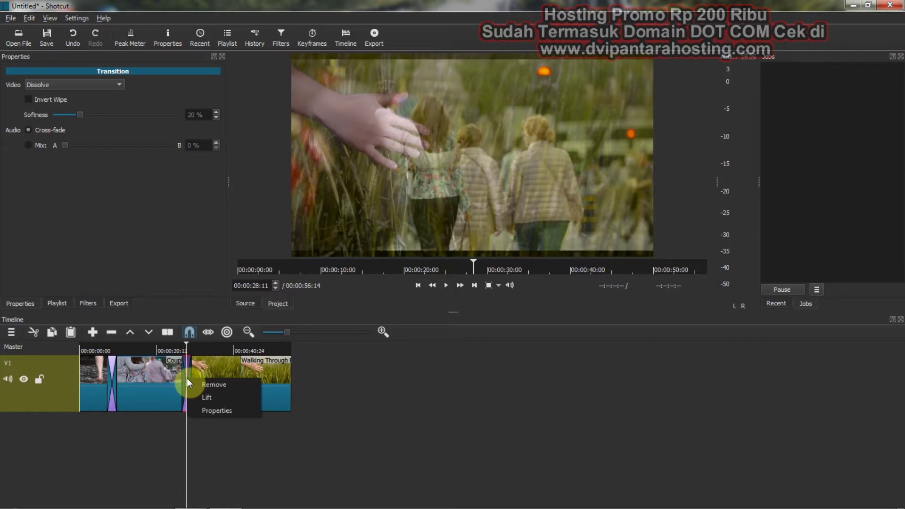
left_click(212, 410)
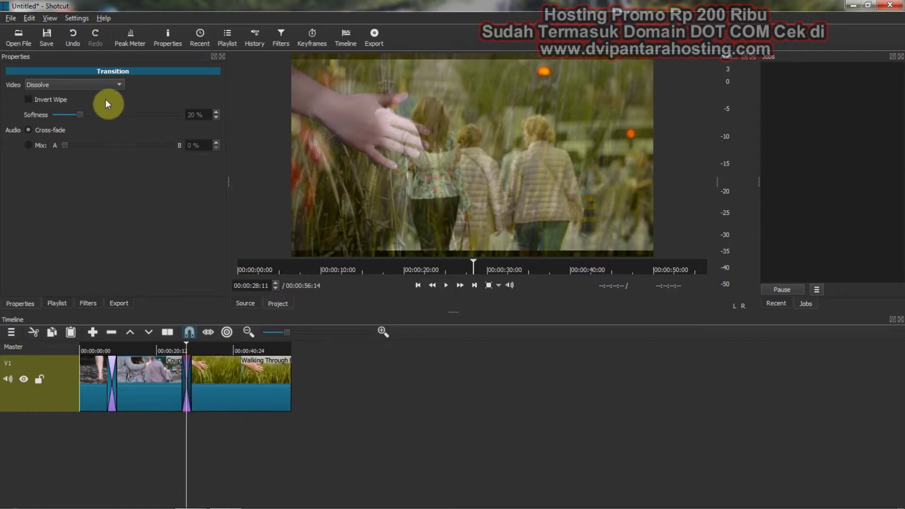
left_click(100, 85)
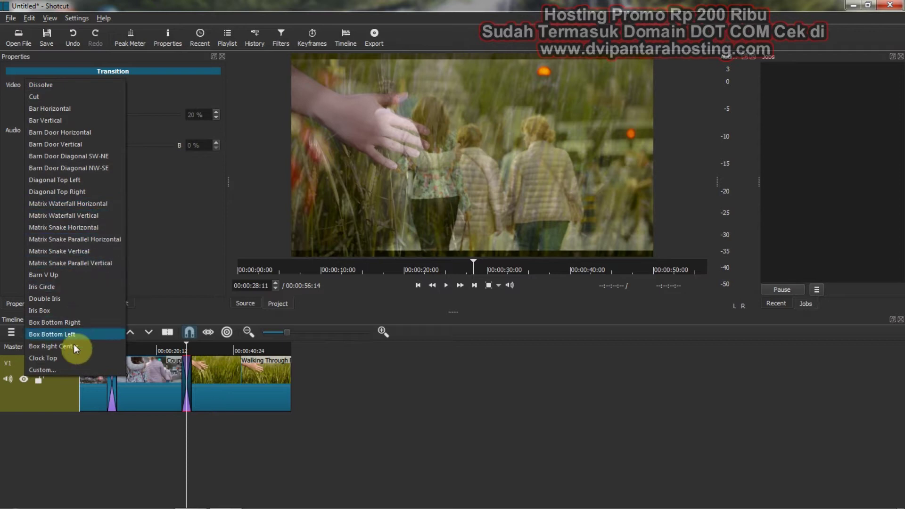
left_click(68, 274)
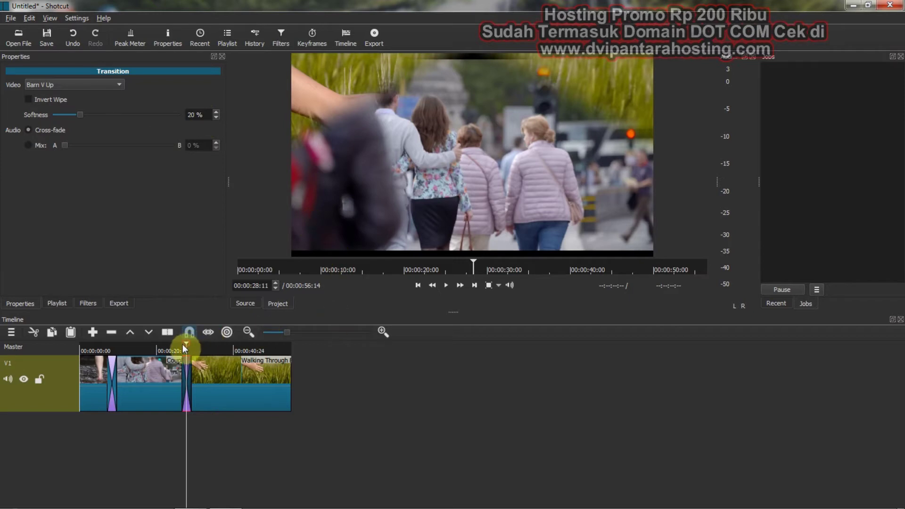
Play back the second transition from about 26 seconds to check the Barn V Up effect.
left_click_drag(183, 344, 177, 345)
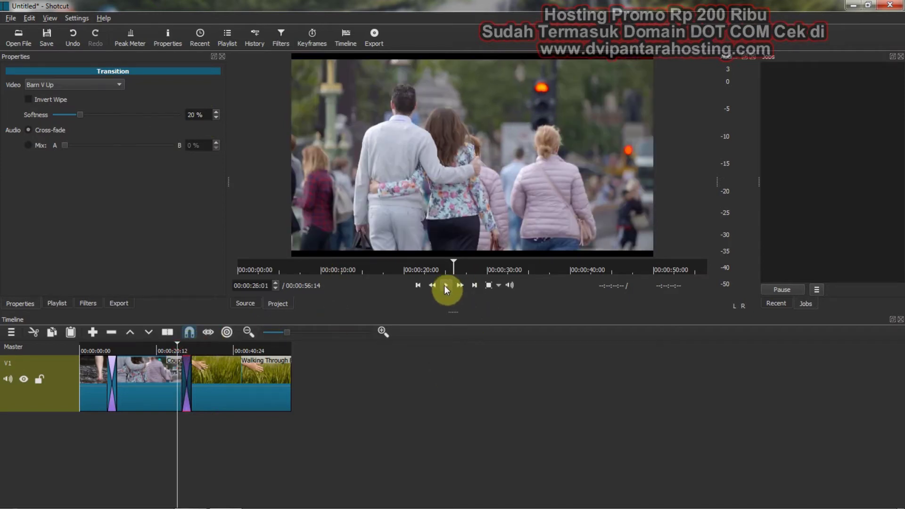
left_click(445, 285)
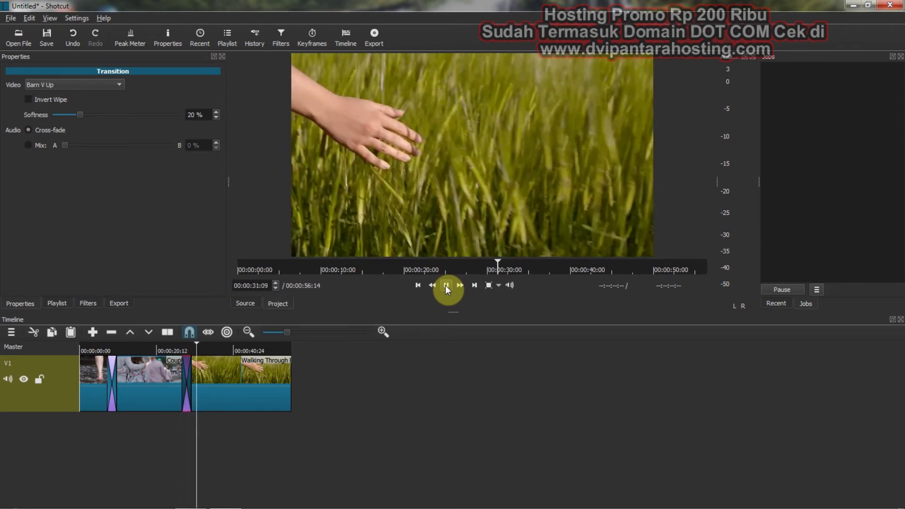
left_click(445, 284)
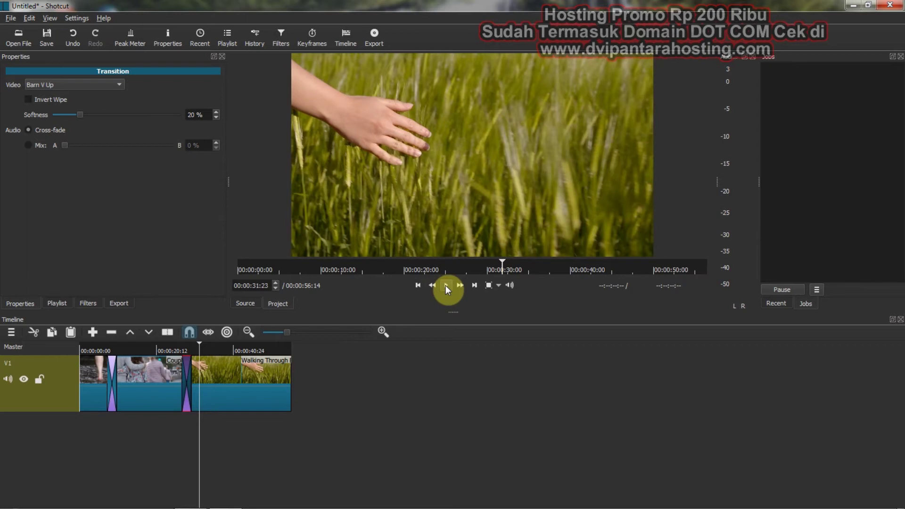